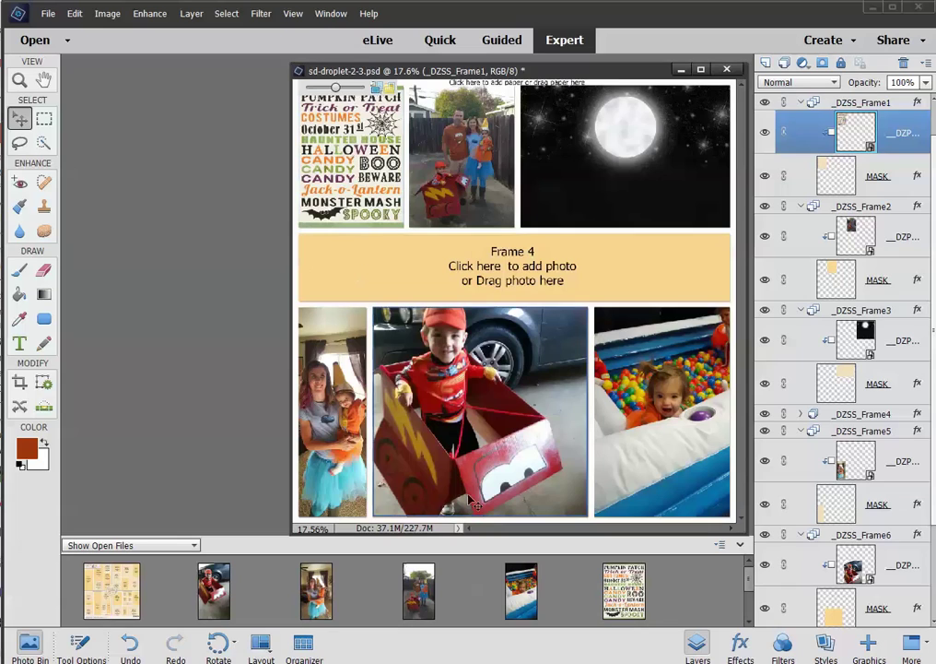
# Fill Frame 4 with the purple polka-dot paper from the open files and place the sd-tot-p20 paper as the page background
pyautogui.moveTo(749, 585); pyautogui.dragTo(749, 612)
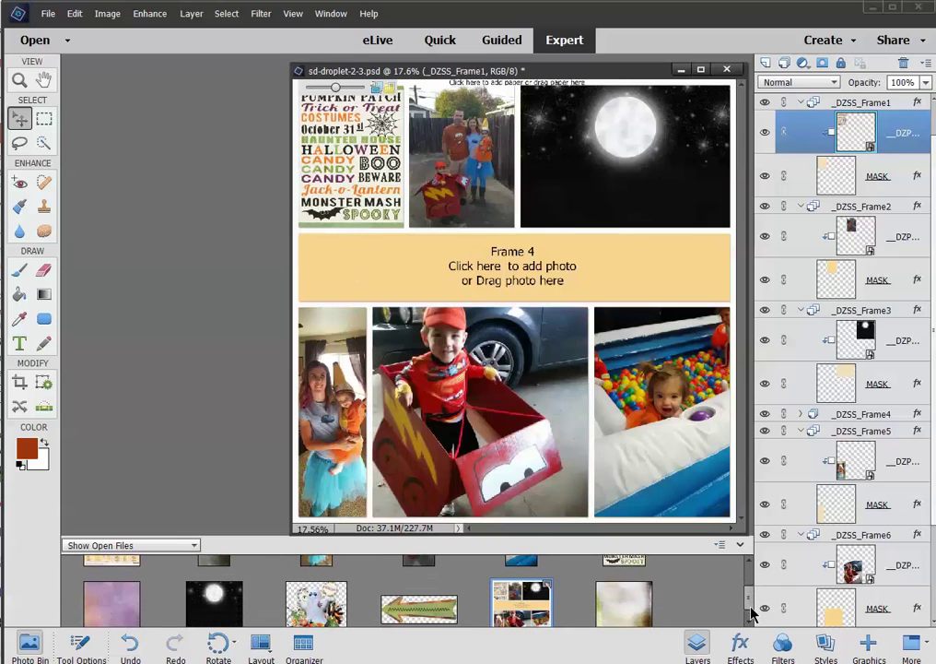
pyautogui.moveTo(111, 601); pyautogui.dragTo(489, 272)
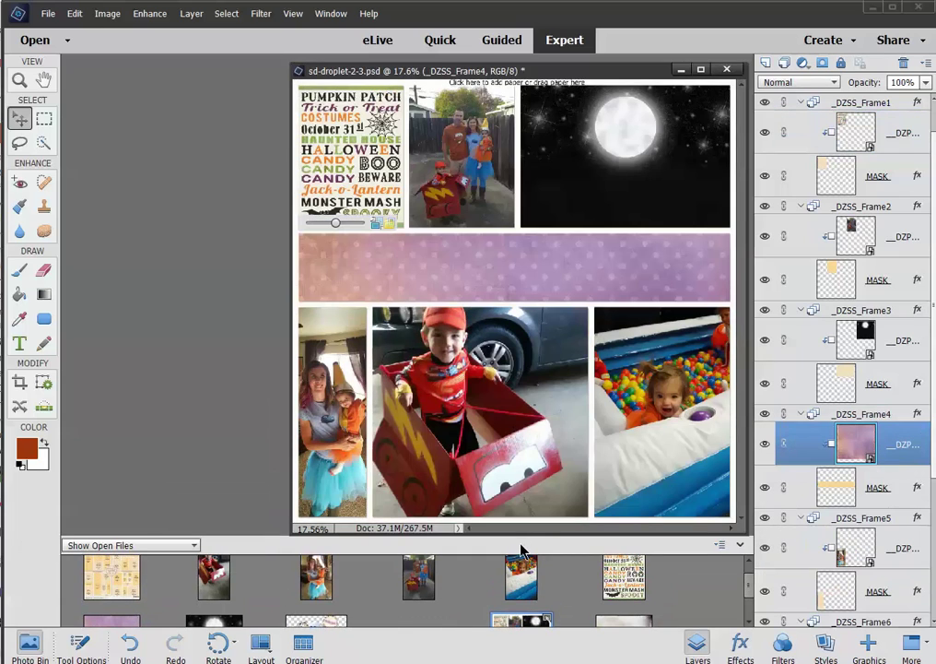
pyautogui.click(523, 82)
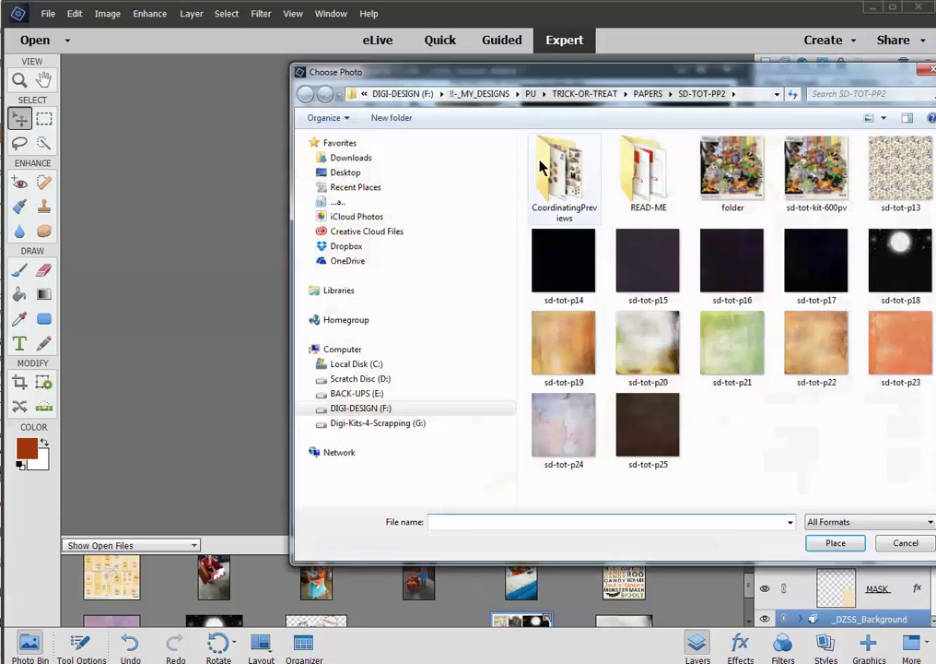
pyautogui.click(638, 355)
pyautogui.click(836, 543)
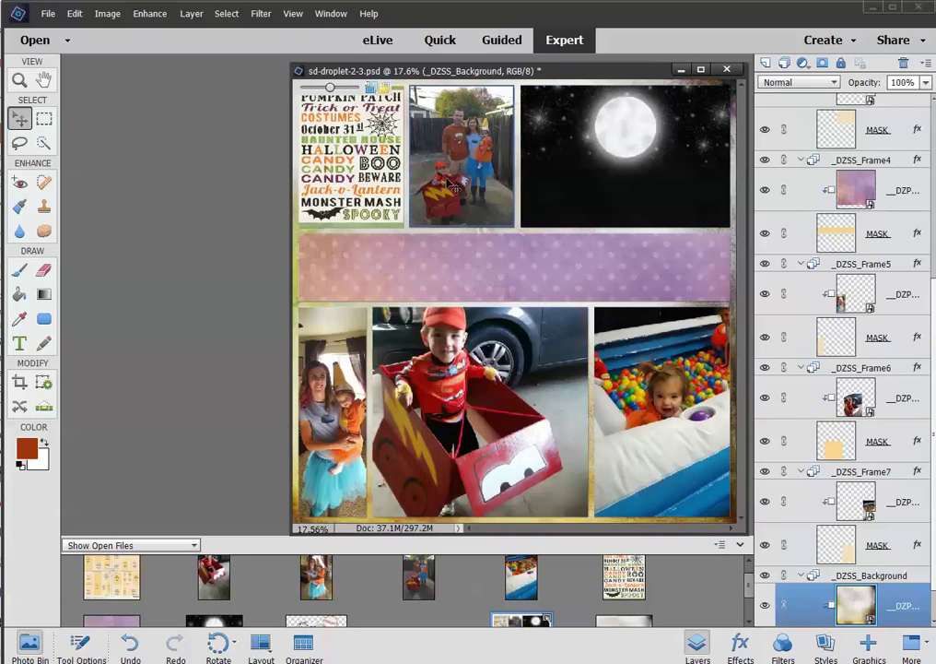
pyautogui.click(416, 281)
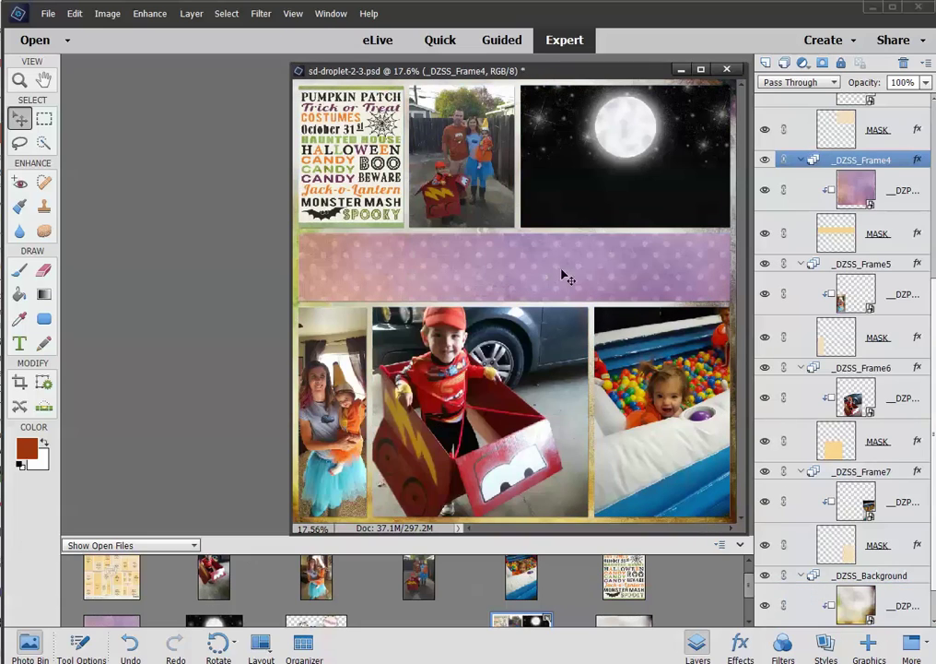
pyautogui.click(518, 392)
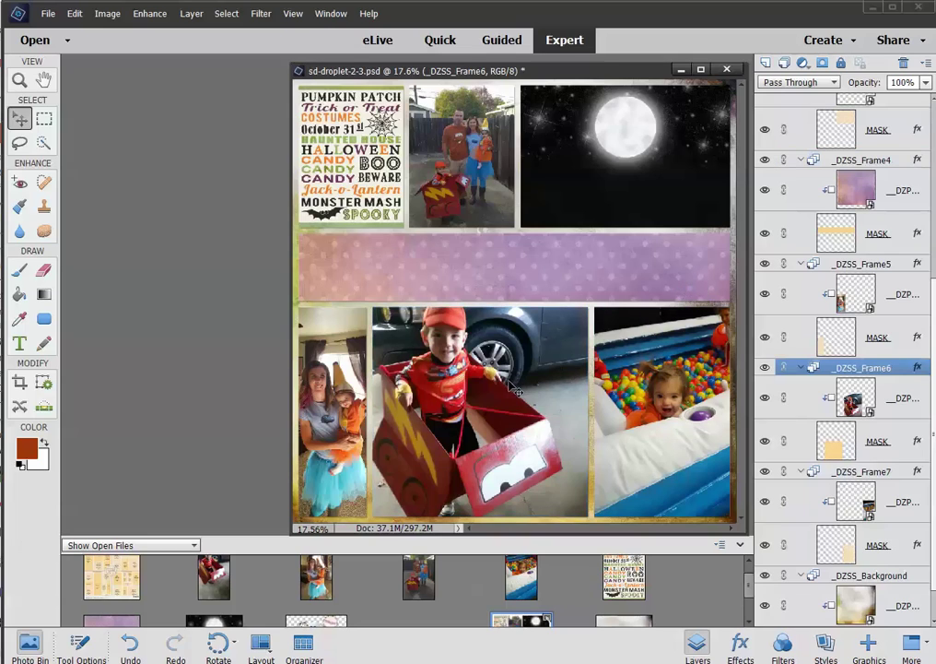
pyautogui.moveTo(511, 391); pyautogui.dragTo(509, 385)
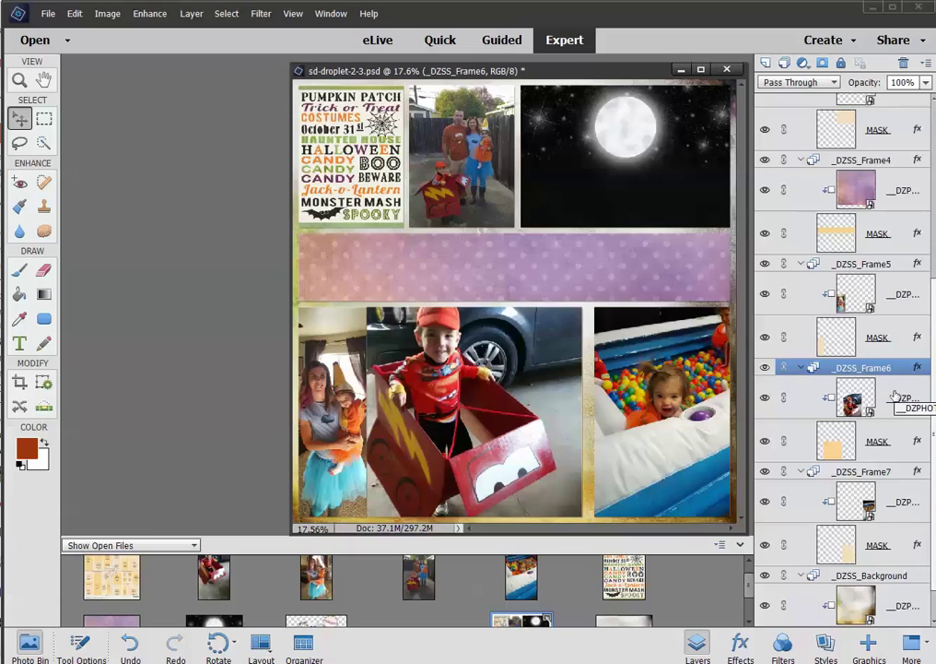
pyautogui.hotkey('ctrl', 'z')
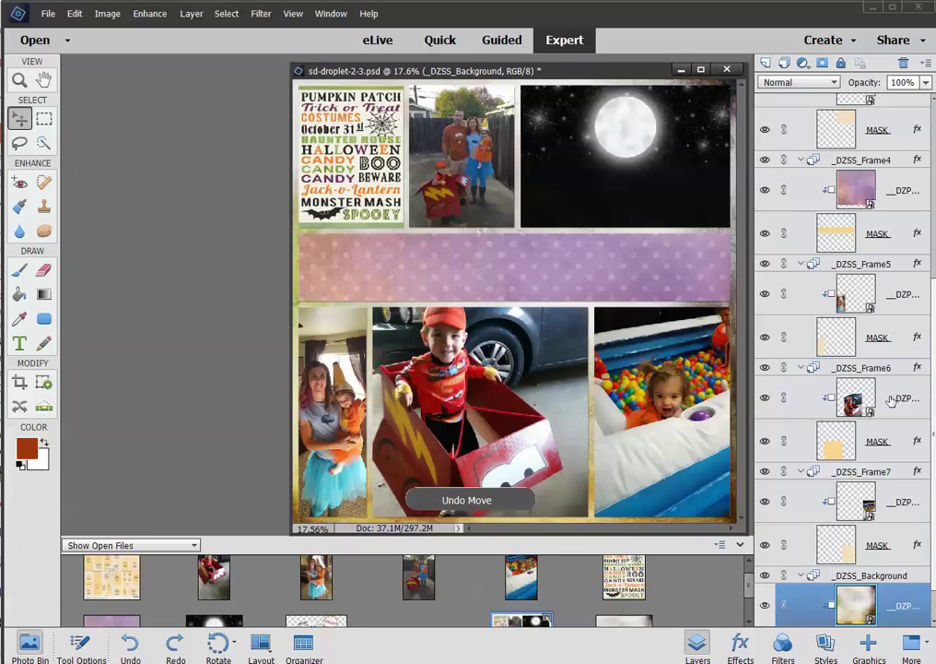
# Reposition the photo of the boy in the car costume inside Frame 6 by moving only its photo layer
pyautogui.click(891, 400)
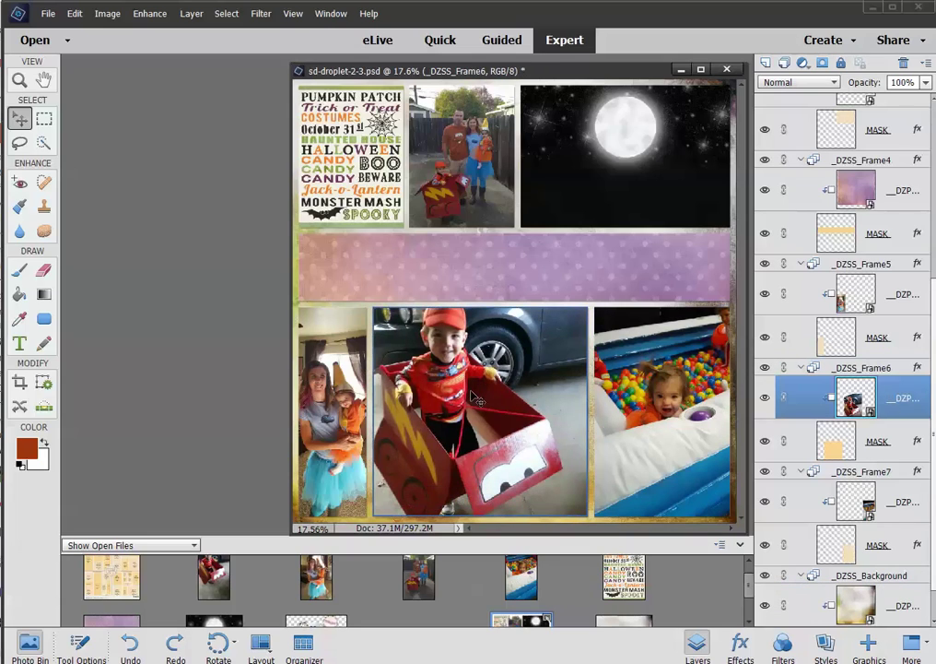
pyautogui.moveTo(474, 397); pyautogui.dragTo(473, 400)
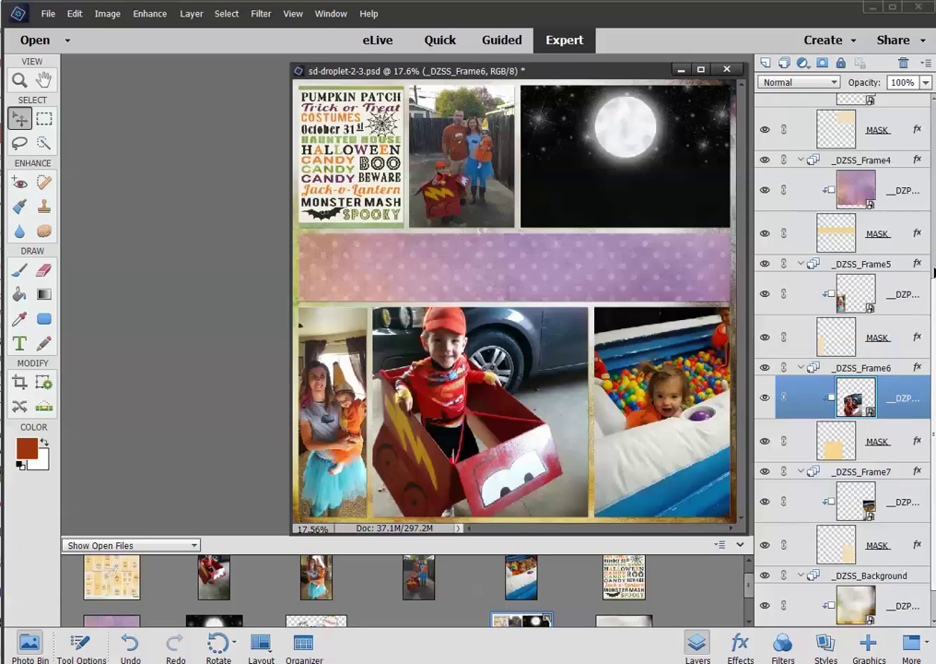
# Select all layers from the PLACE EMBELLISHMENTS layer down to the background mask and stamp them into a merged copy
pyautogui.moveTo(934, 272); pyautogui.dragTo(934, 249)
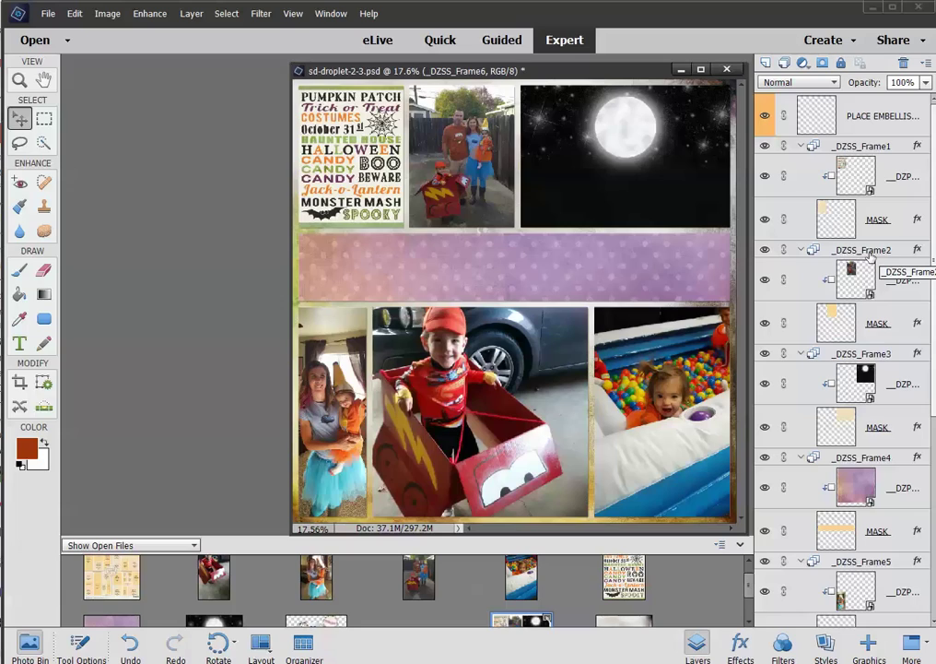
pyautogui.click(860, 117)
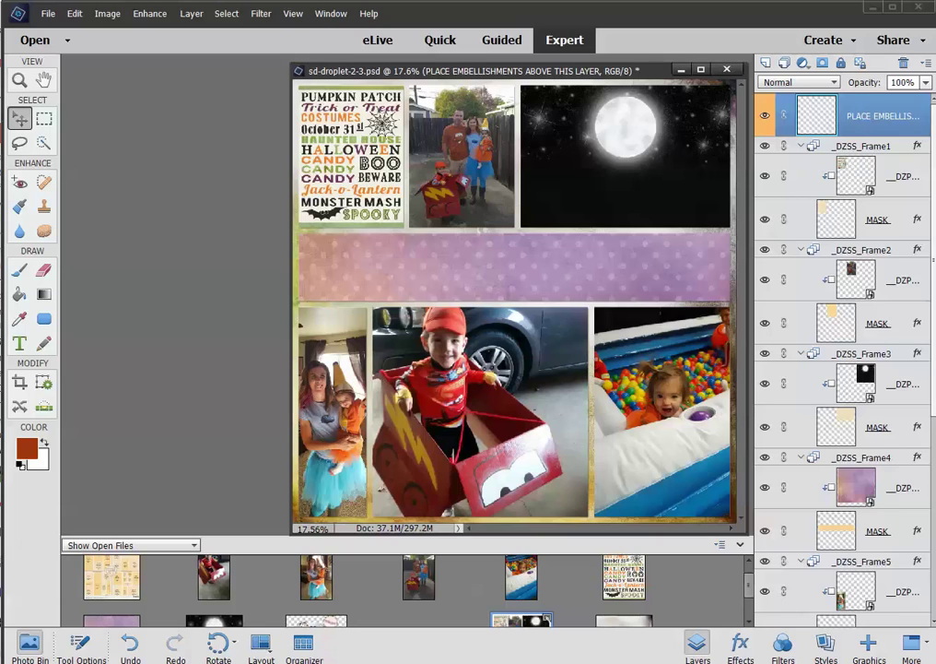
pyautogui.scroll(-5, 932, 226)
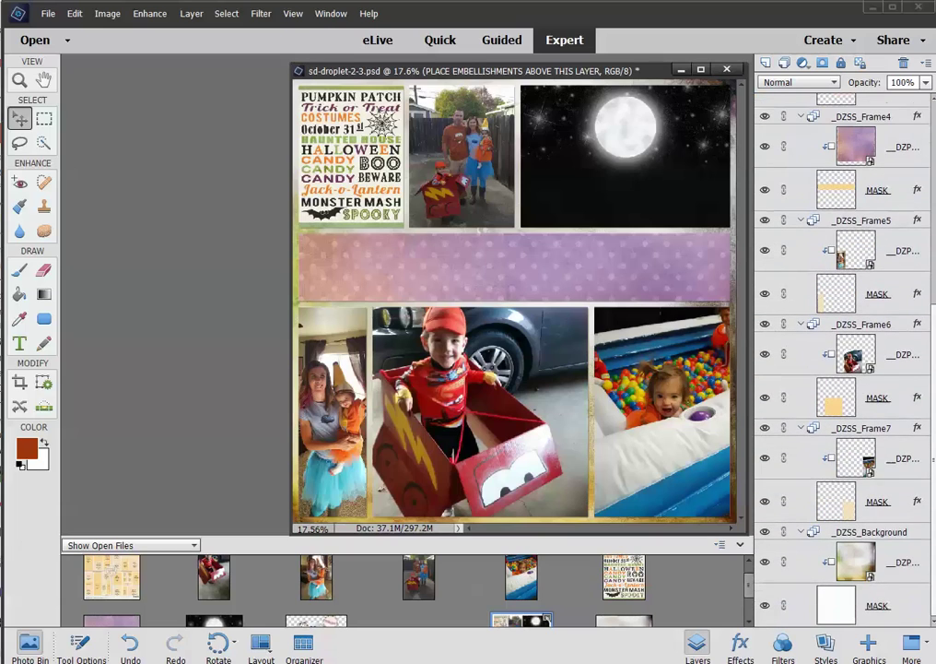
pyautogui.keyDown('shift'); pyautogui.click(901, 612); pyautogui.keyUp('shift')
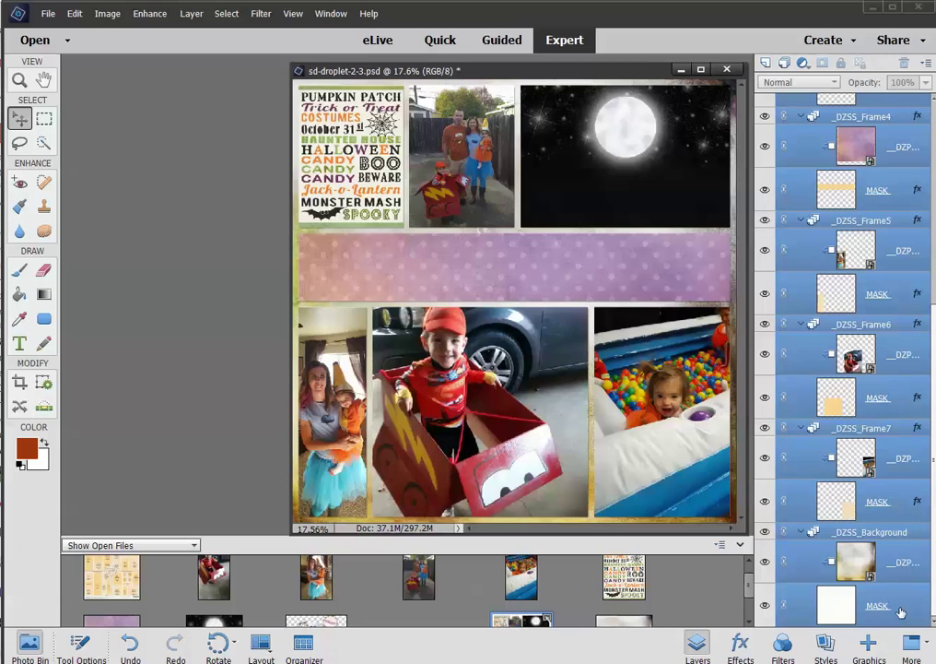
pyautogui.hotkey('ctrl', 'alt', 'e')
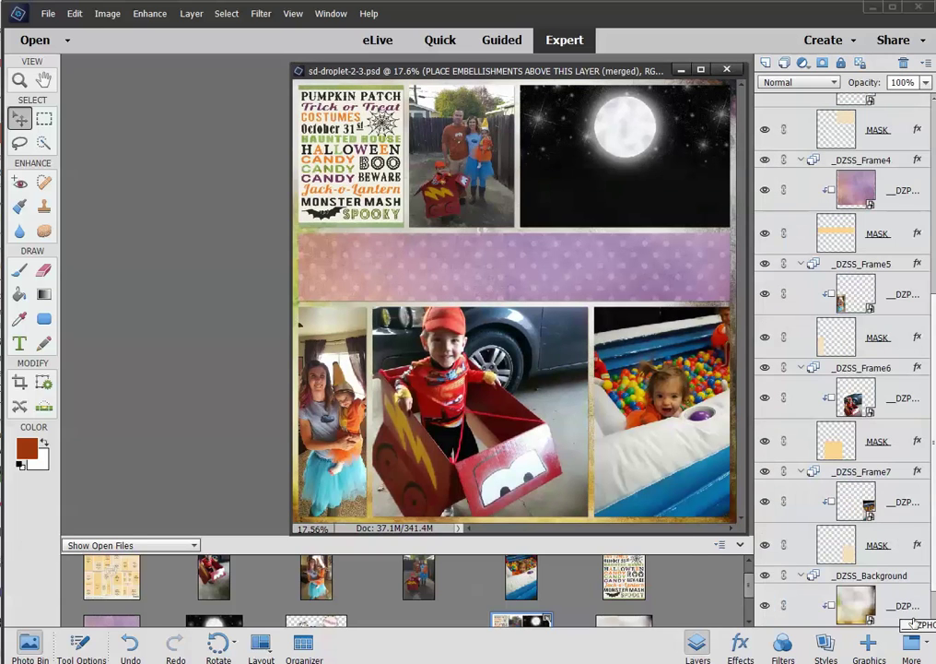
pyautogui.moveTo(933, 522); pyautogui.dragTo(931, 270)
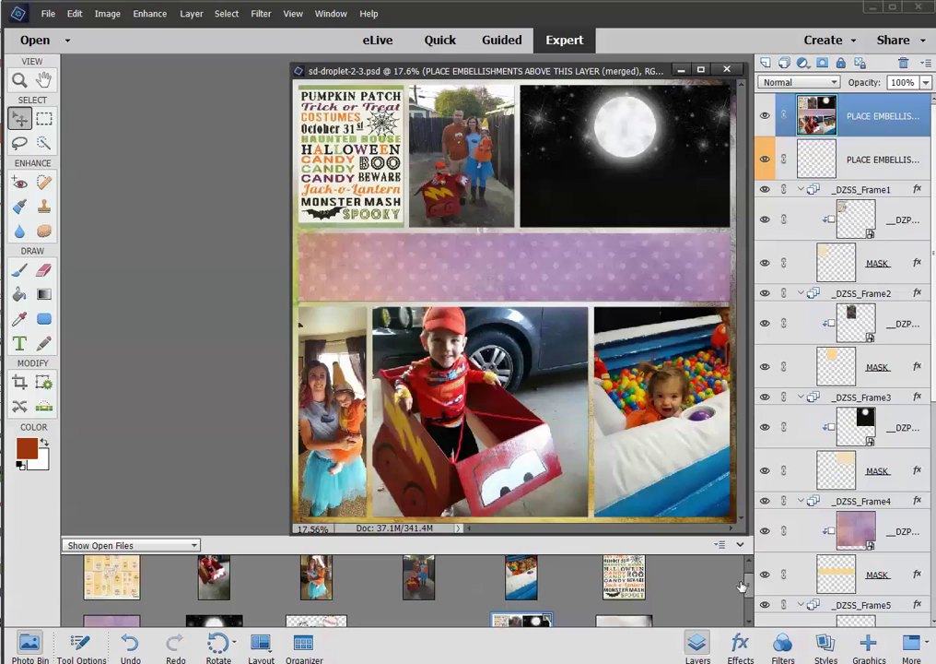
# Add the ghost cluster embellishment from the open files above the merged layer and shift it toward the right half of the page
pyautogui.scroll(-2, 750, 586)
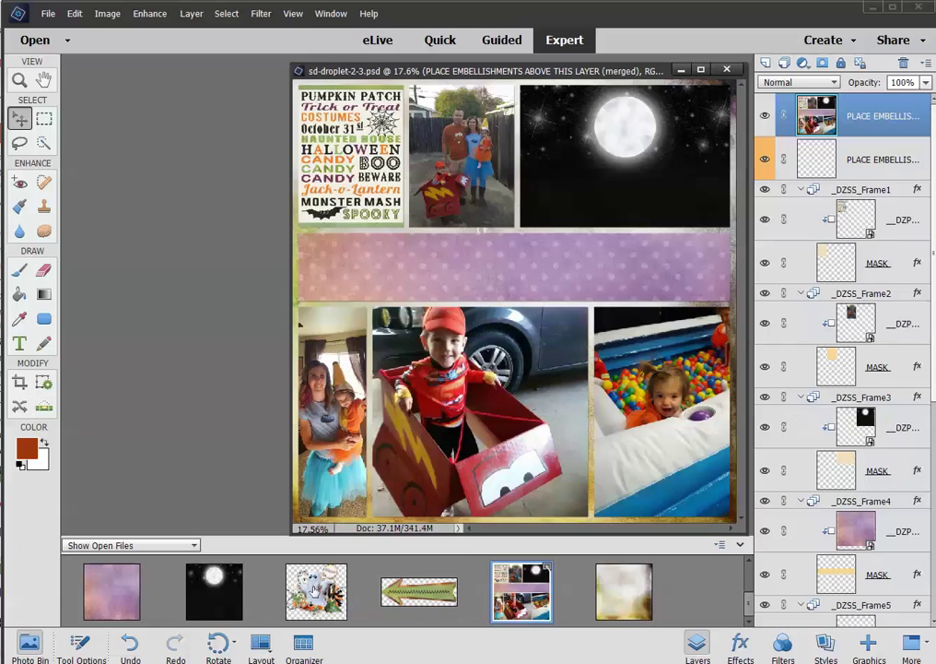
pyautogui.moveTo(316, 589); pyautogui.dragTo(591, 281)
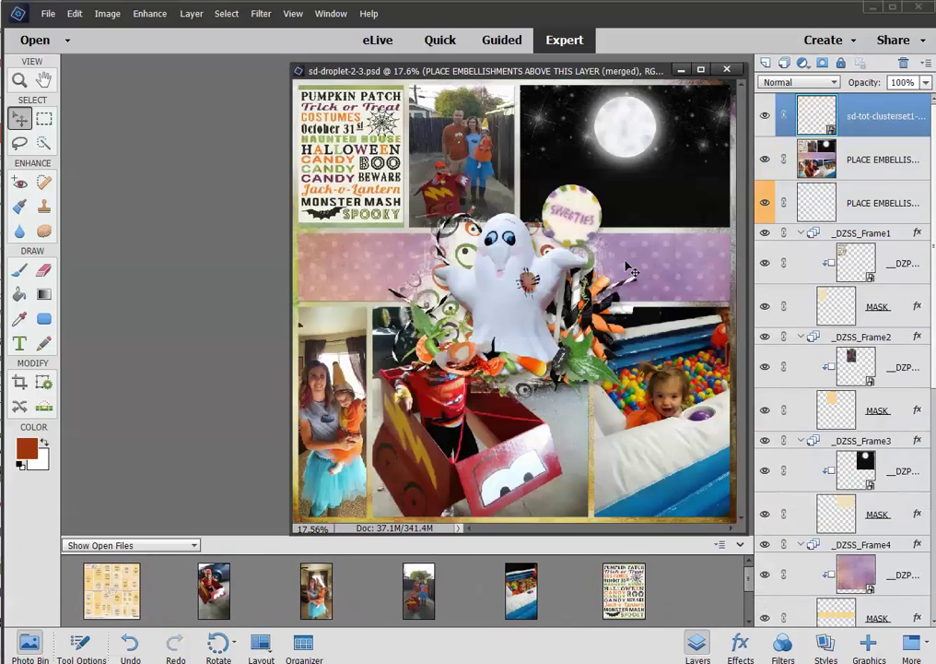
pyautogui.moveTo(517, 282); pyautogui.dragTo(593, 254)
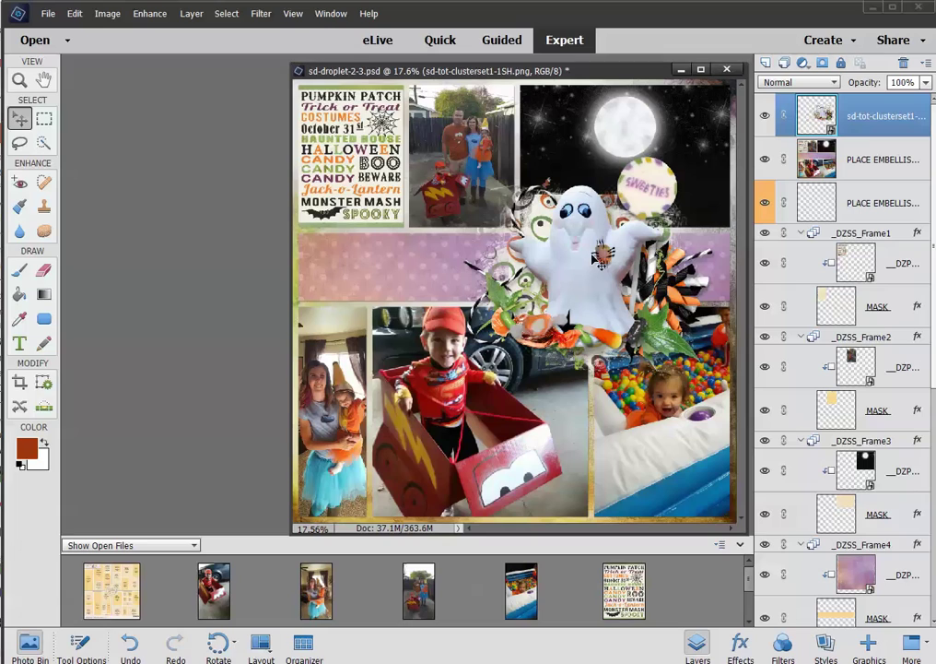
# Scale the ghost cluster down to about 5.34 in wide by 4.90 in high and set it over the purple strip's right end
pyautogui.click(594, 259)
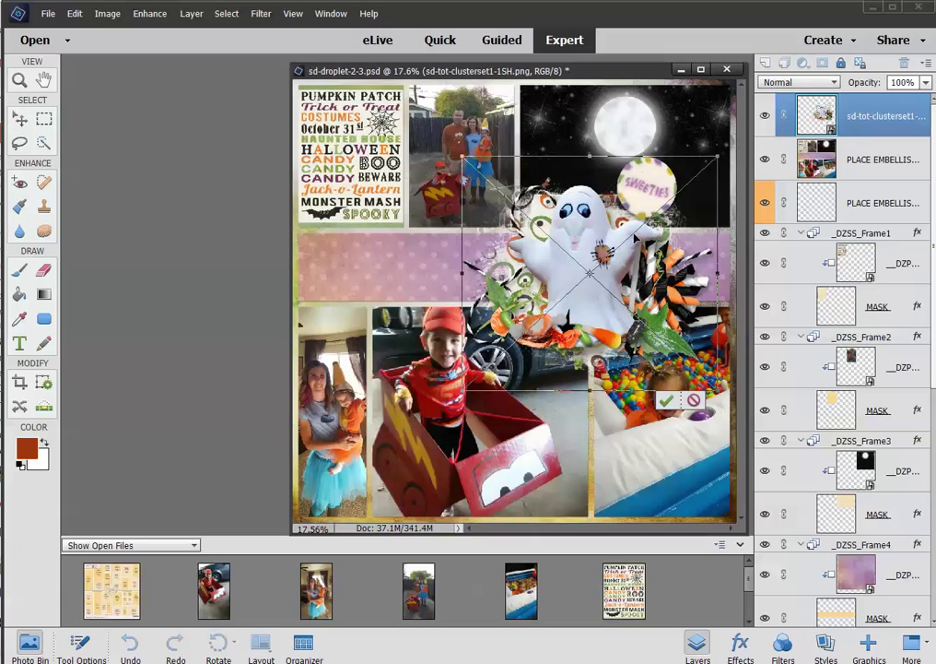
pyautogui.moveTo(717, 157); pyautogui.dragTo(690, 182)
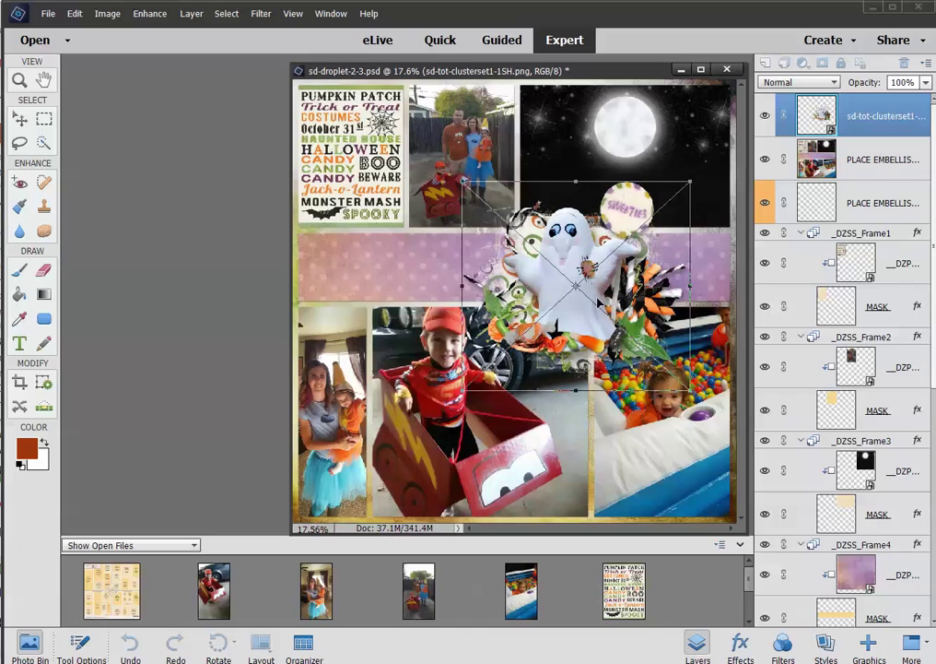
pyautogui.moveTo(600, 302); pyautogui.dragTo(626, 277)
pyautogui.moveTo(717, 158); pyautogui.dragTo(687, 189)
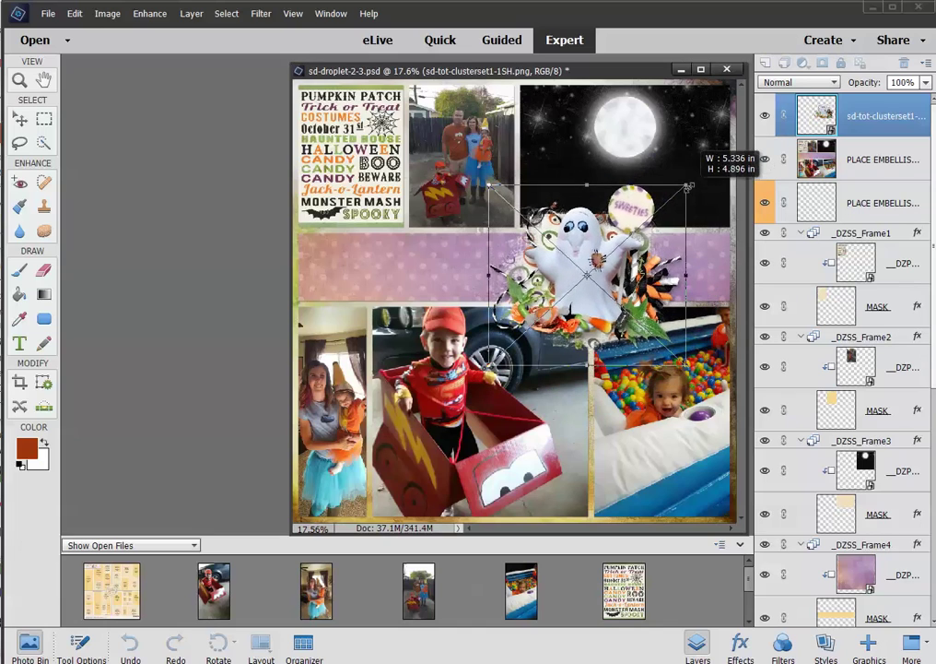
pyautogui.moveTo(623, 195); pyautogui.dragTo(663, 171)
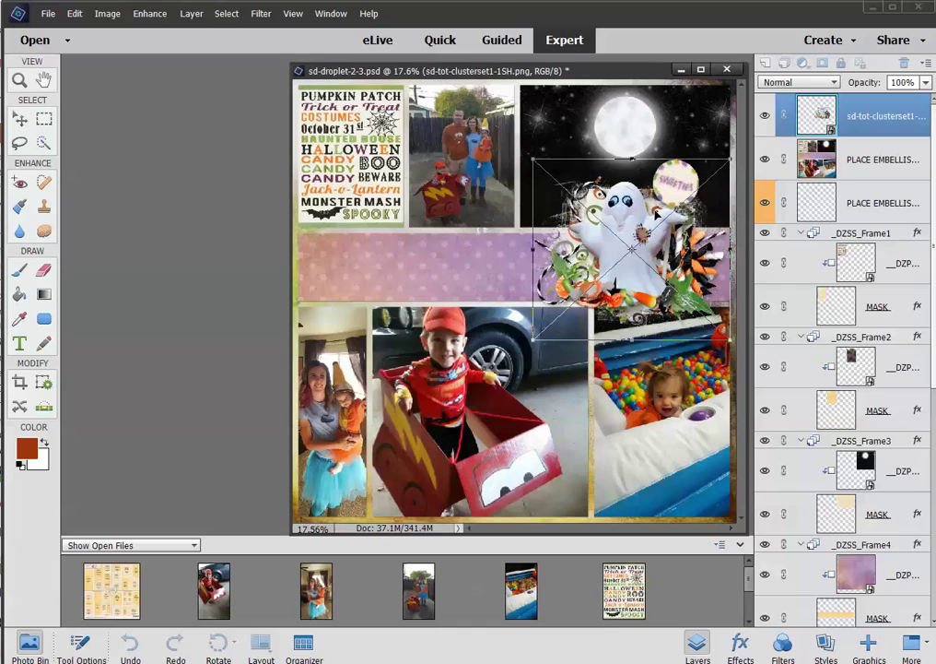
pyautogui.click(677, 348)
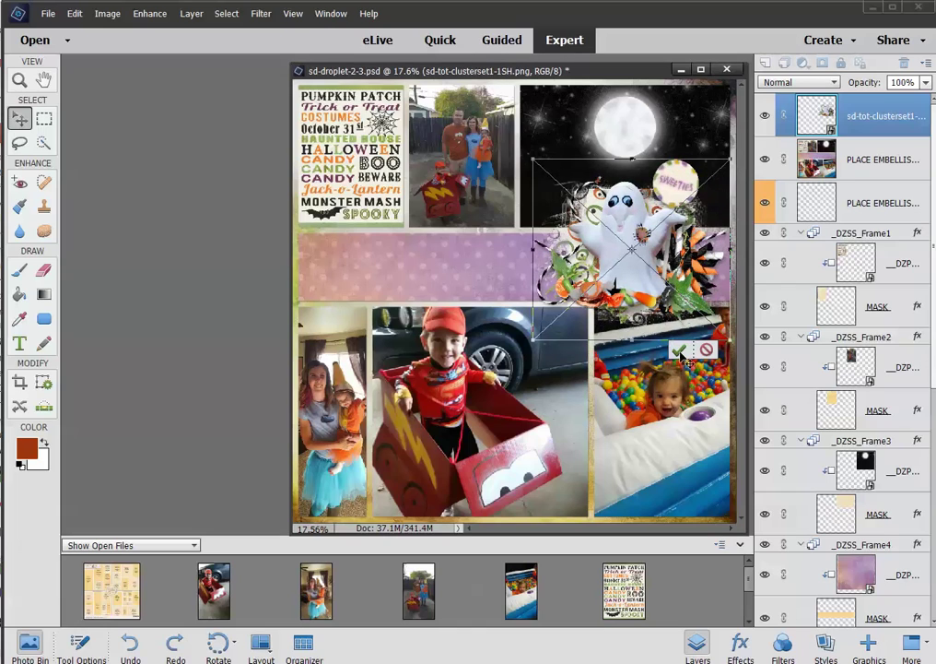
# Add the green arrow embellishment beneath the ghost cluster layer, on the purple strip just left of the ghost and pointing left
pyautogui.moveTo(750, 593); pyautogui.dragTo(752, 610)
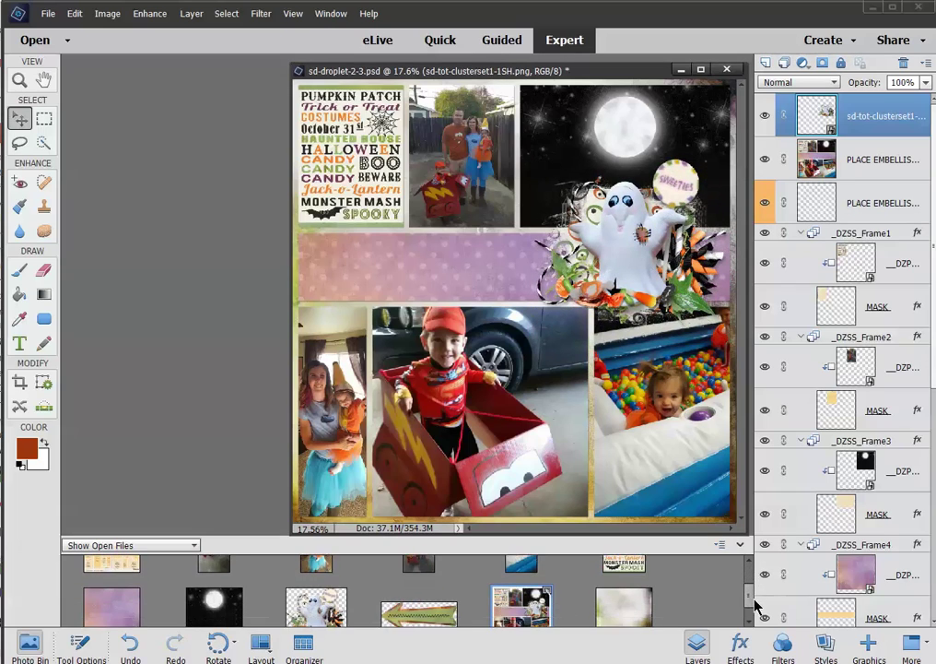
pyautogui.moveTo(428, 597); pyautogui.dragTo(502, 264)
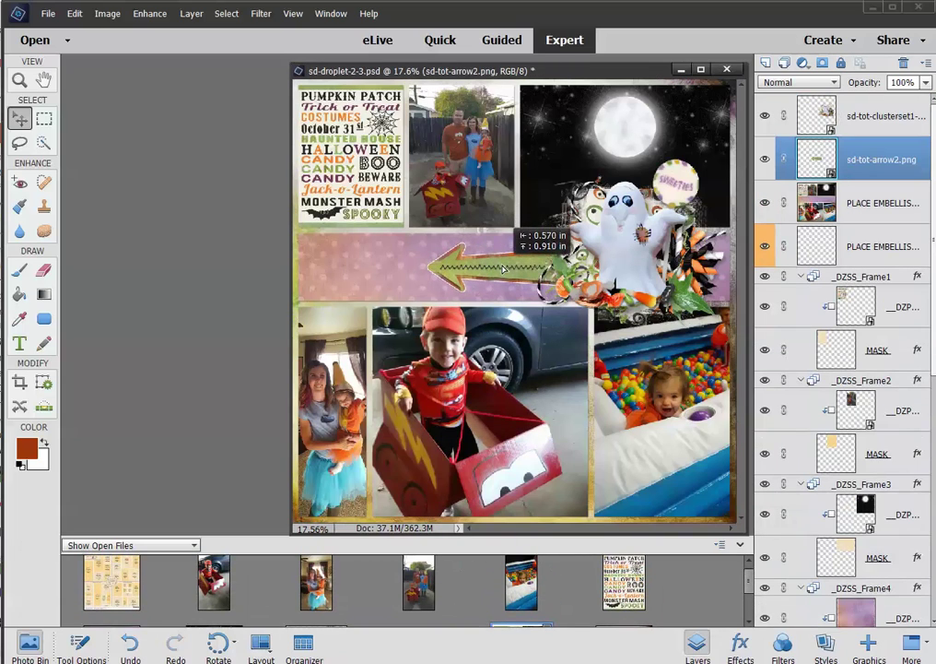
# Add a new layer with the two-line text "HALLOWEEN" and "OCTOBER 2016" and position it on the purple strip left of the arrow
pyautogui.click(765, 65)
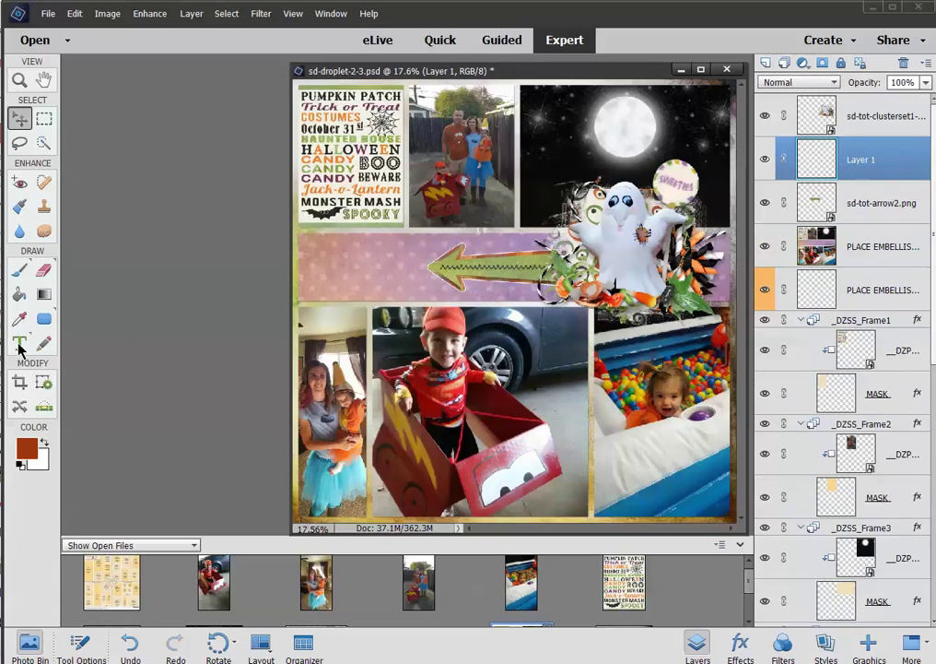
pyautogui.click(19, 343)
pyautogui.click(314, 266)
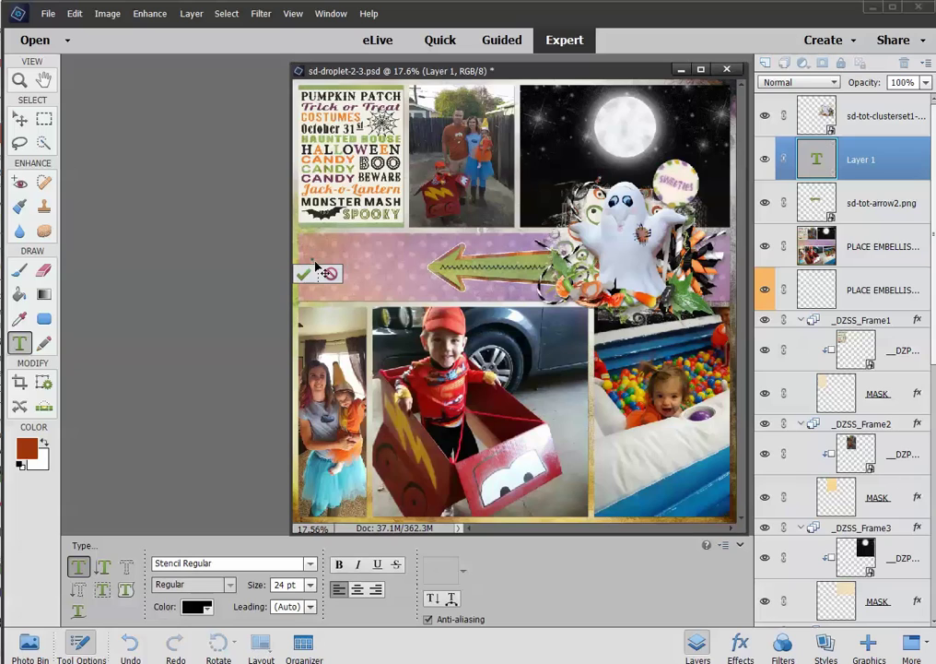
pyautogui.write('HALLOWEEN ')
pyautogui.write('OCTO')
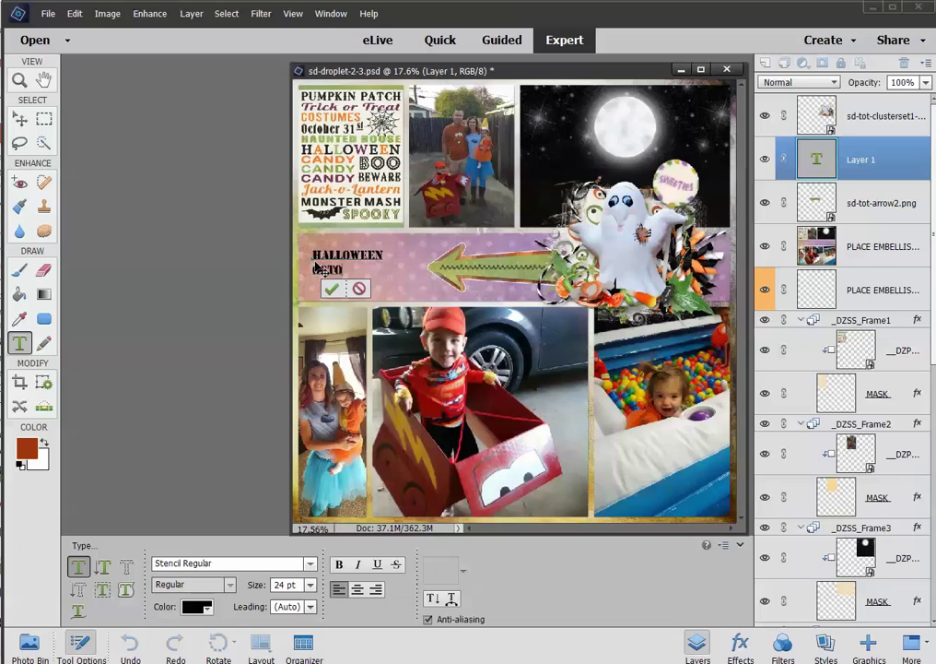
pyautogui.write('BER 2016')
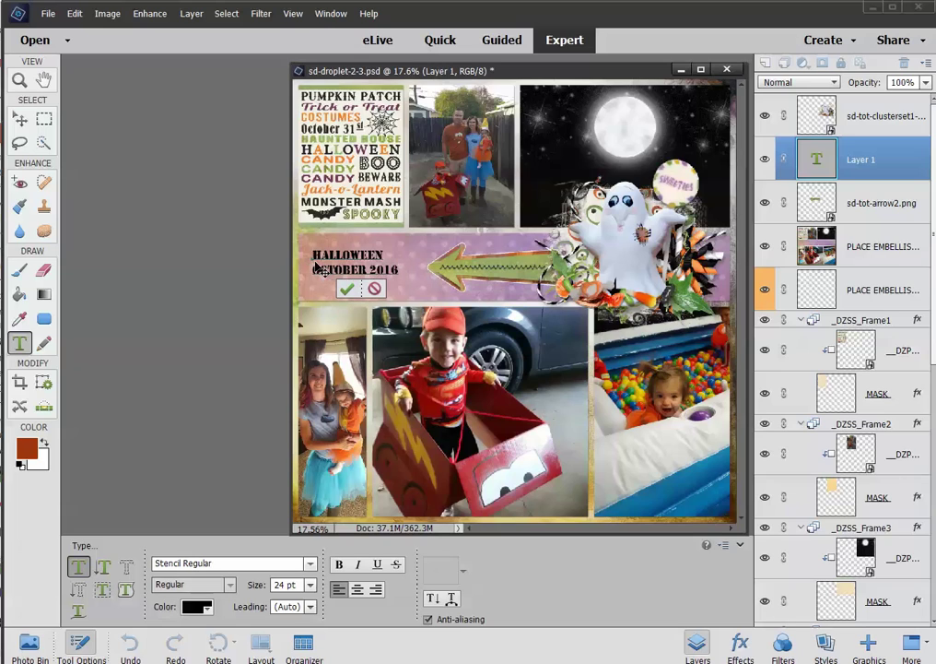
pyautogui.click(346, 289)
pyautogui.press('v')
pyautogui.moveTo(358, 270); pyautogui.dragTo(355, 276)
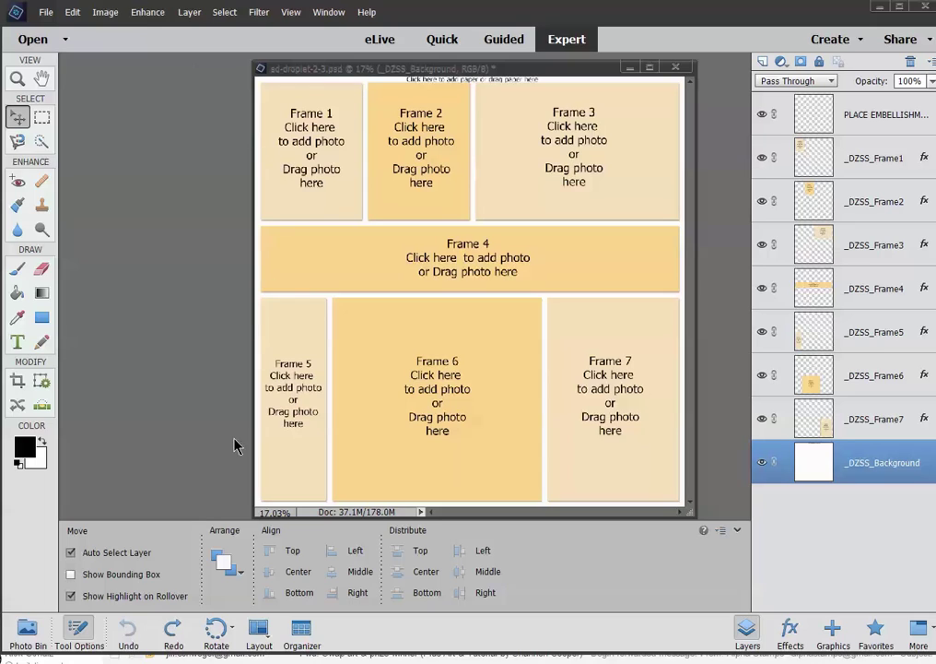
# Show the open files and place the moon night-sky paper into Frame 6 of the blank template
pyautogui.click(31, 631)
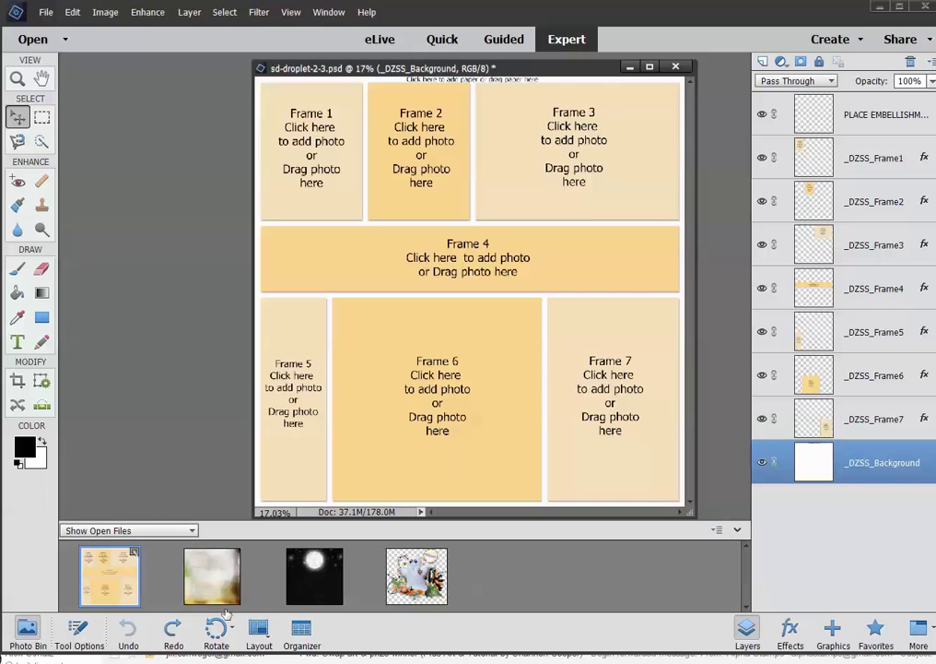
pyautogui.moveTo(312, 590); pyautogui.dragTo(422, 366)
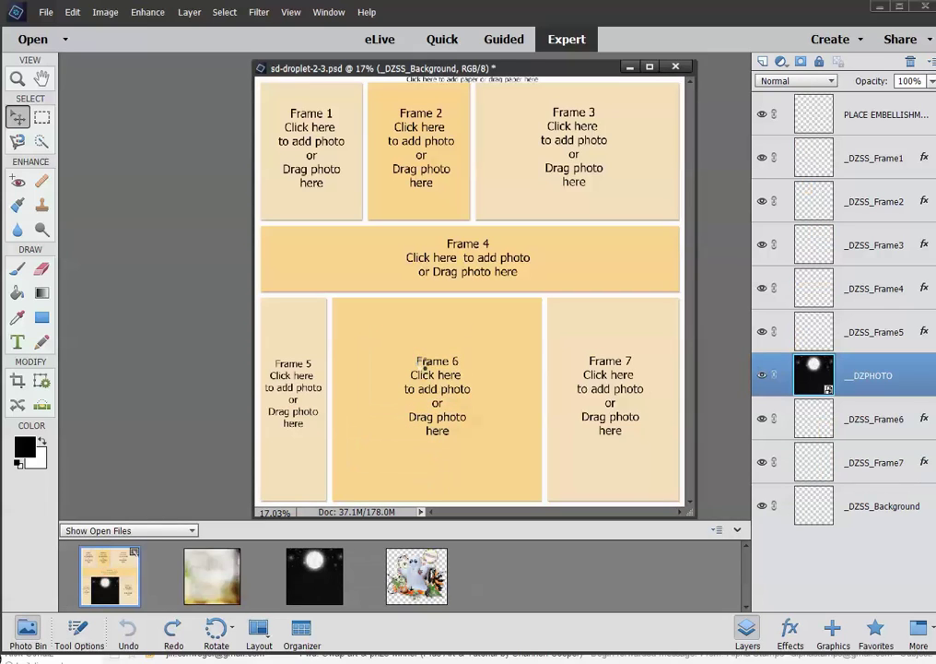